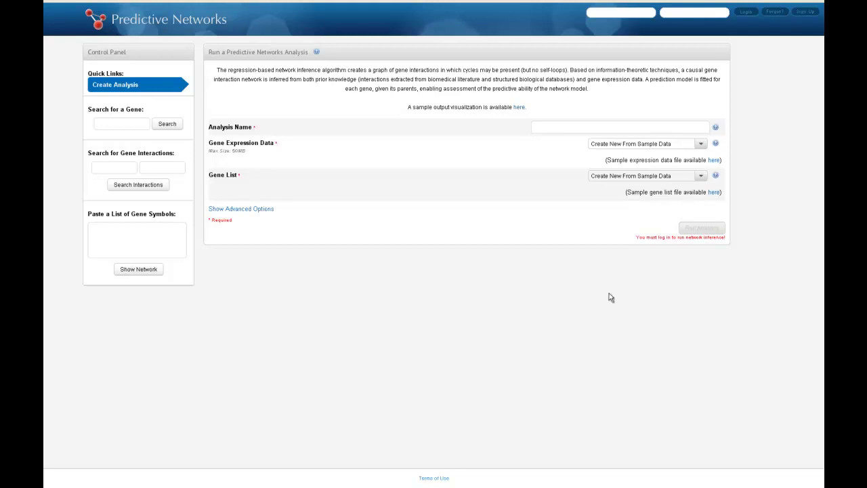
# Search for the gene BRCA1 and open its gene details page.
pyautogui.write('BRCA1')
pyautogui.click(167, 131)
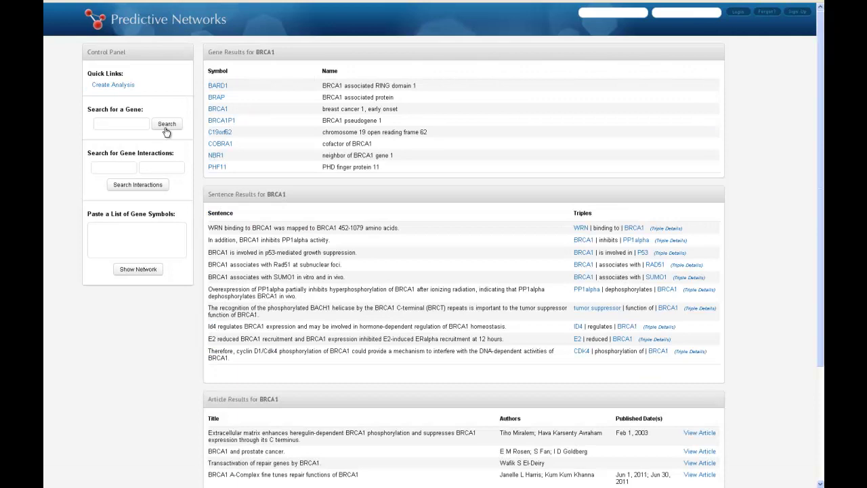
pyautogui.moveTo(224, 114)
pyautogui.click(256, 110)
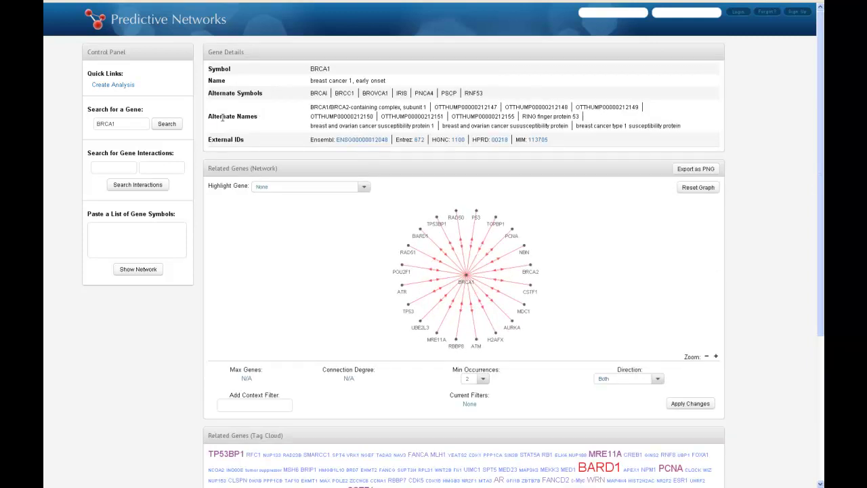
# Scroll through BRCA1's network, tag cloud and literature sentences, then list its interaction triples.
pyautogui.scroll(-2, 197, 127)
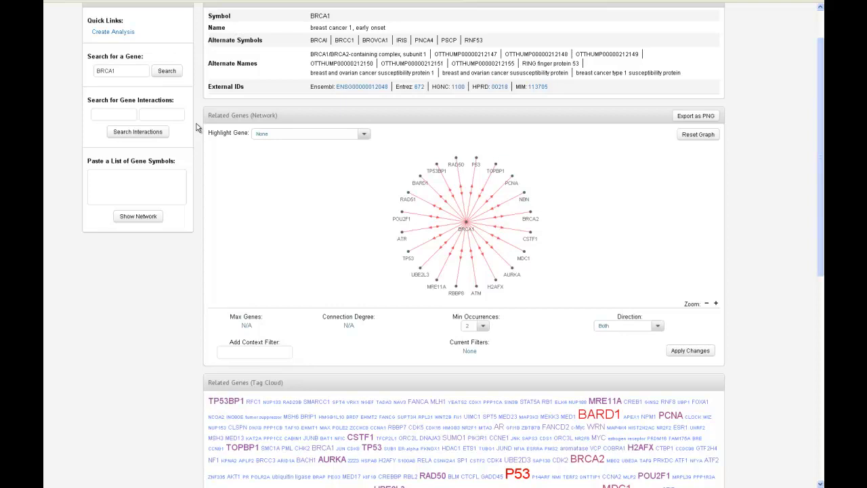
pyautogui.scroll(-3, 196, 128)
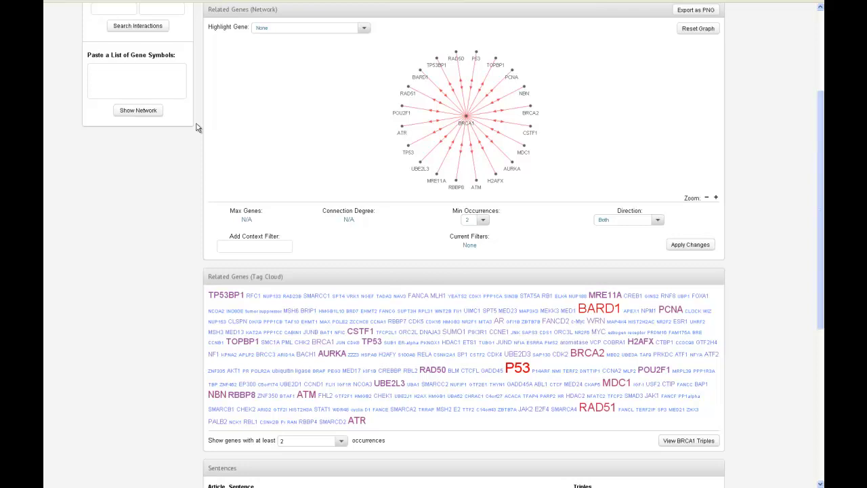
pyautogui.scroll(-8, 197, 128)
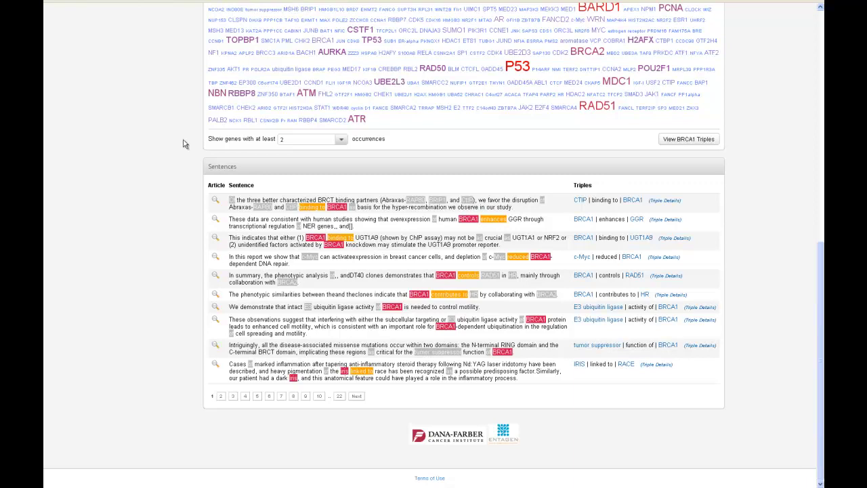
pyautogui.scroll(5, 183, 145)
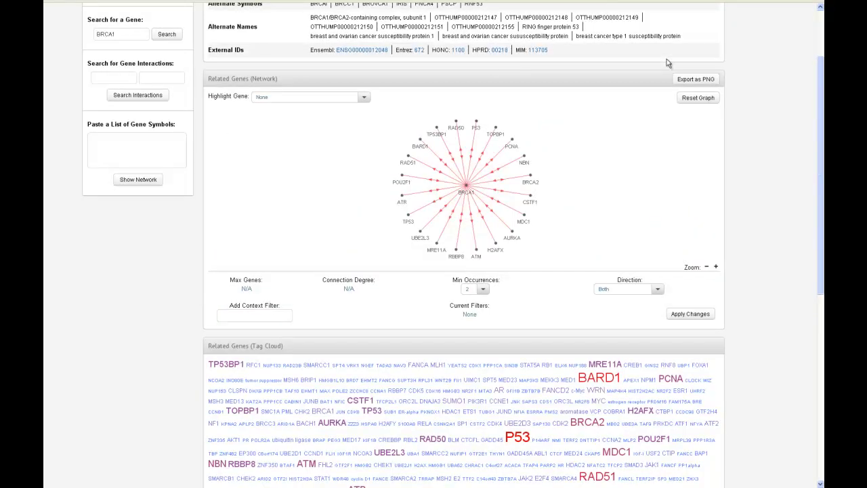
pyautogui.scroll(-5, 746, 89)
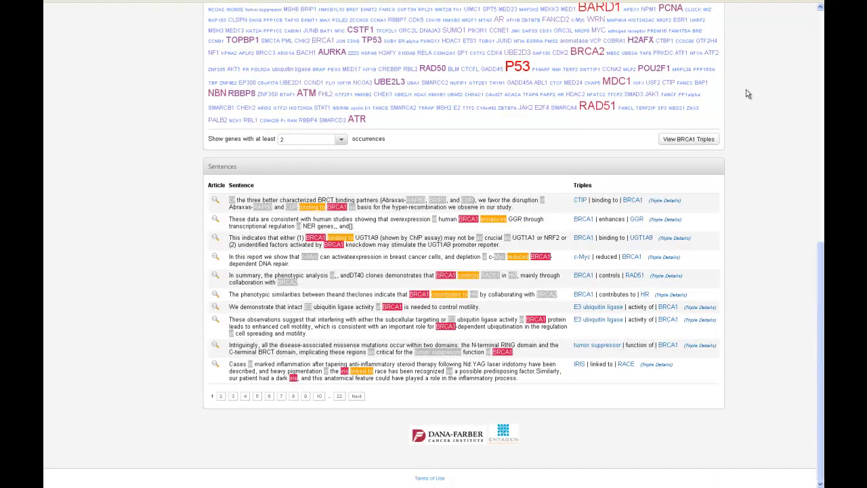
pyautogui.click(694, 140)
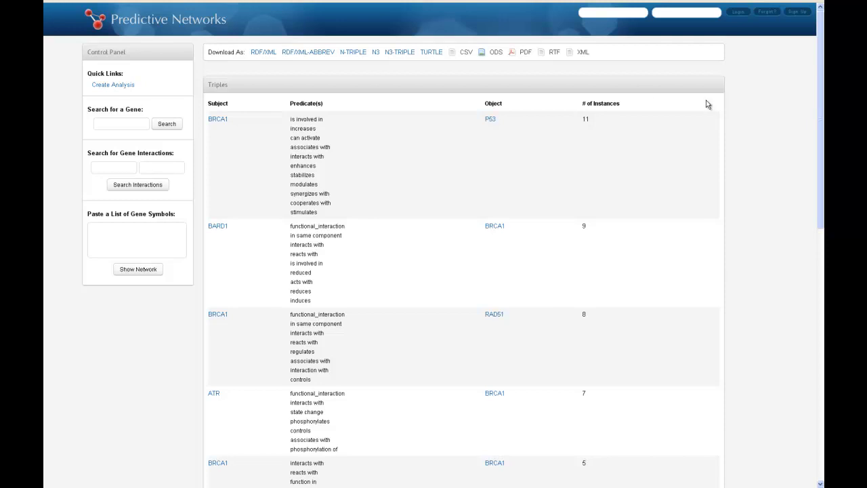
# Search for gene interactions between BRCA1 and TP53.
pyautogui.click(113, 168)
pyautogui.write('BRCA1')
pyautogui.press('Tab')
pyautogui.write('TP53')
pyautogui.click(135, 186)
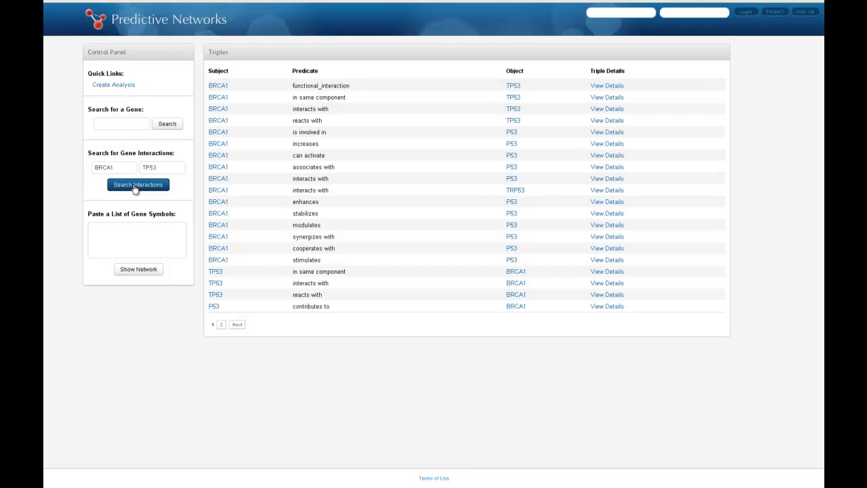
# View the evidence for 'BRCA1 enhances P53', then draw a network for BRCA1, TP53 and AKT.
pyautogui.click(606, 202)
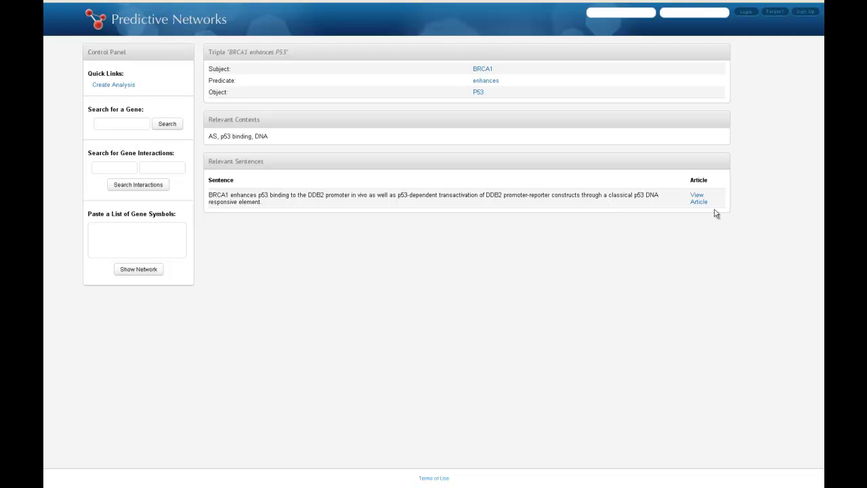
pyautogui.write('BR')
pyautogui.write('CA1')
pyautogui.write(' TP53')
pyautogui.write(' AKT')
pyautogui.click(132, 273)
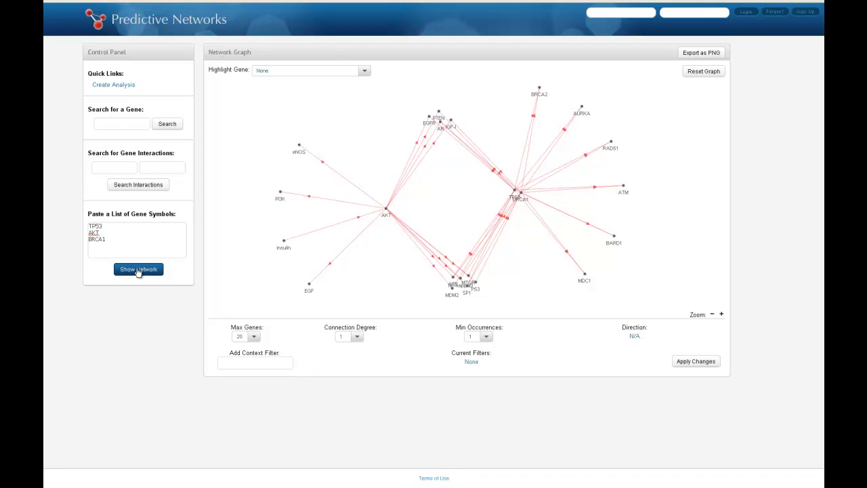
# Drag the BRCA1 and TP53 nodes apart and highlight EGFR's connections.
pyautogui.moveTo(520, 197); pyautogui.dragTo(560, 224)
pyautogui.moveTo(515, 200); pyautogui.dragTo(479, 231)
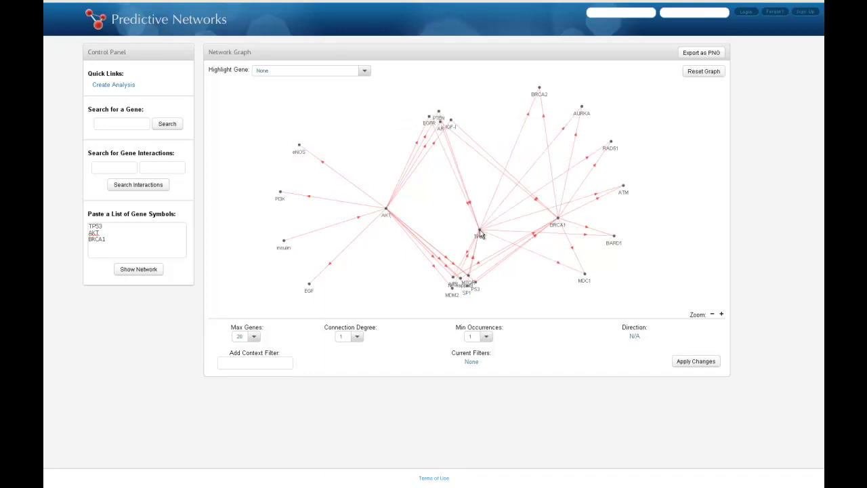
pyautogui.click(427, 127)
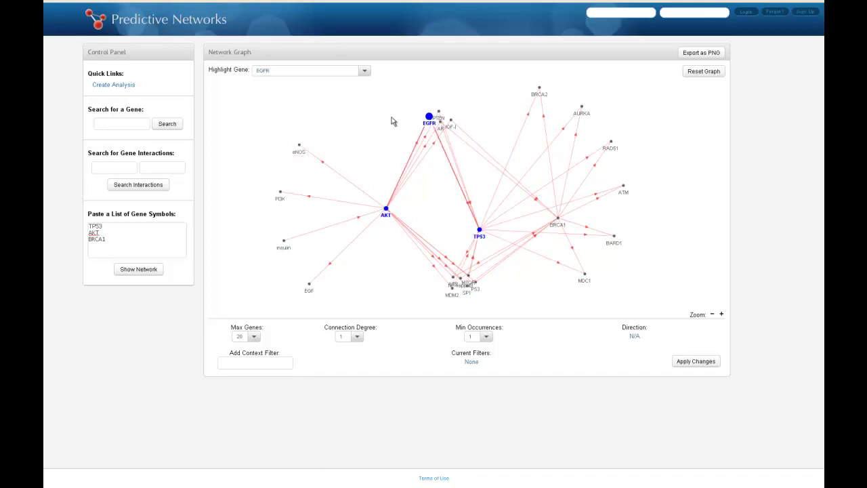
# Expand the network to a maximum of 30 genes and highlight AKT with its neighbours.
pyautogui.click(254, 337)
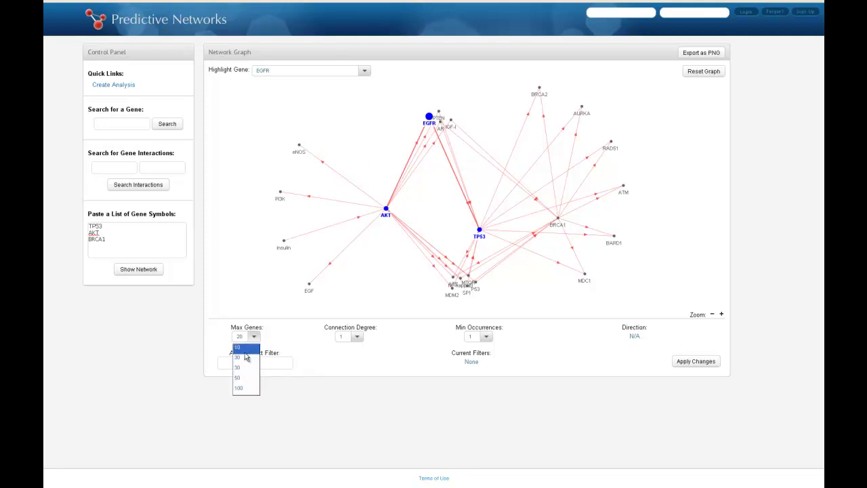
pyautogui.click(243, 367)
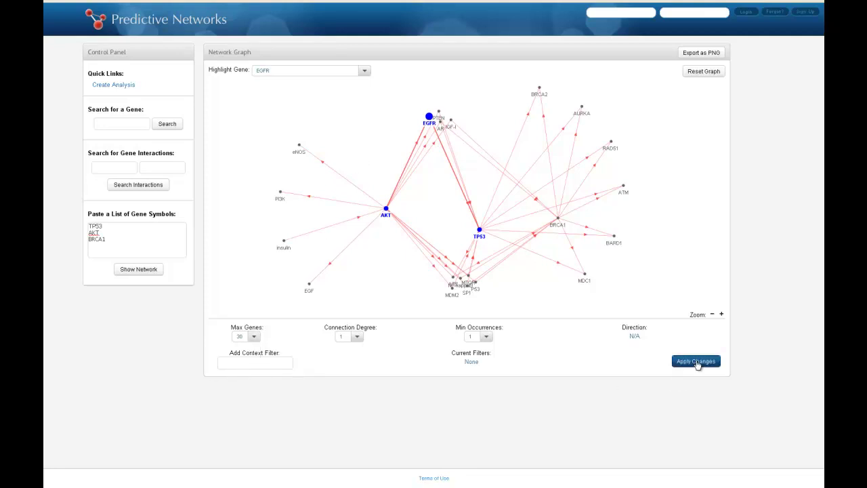
pyautogui.click(697, 362)
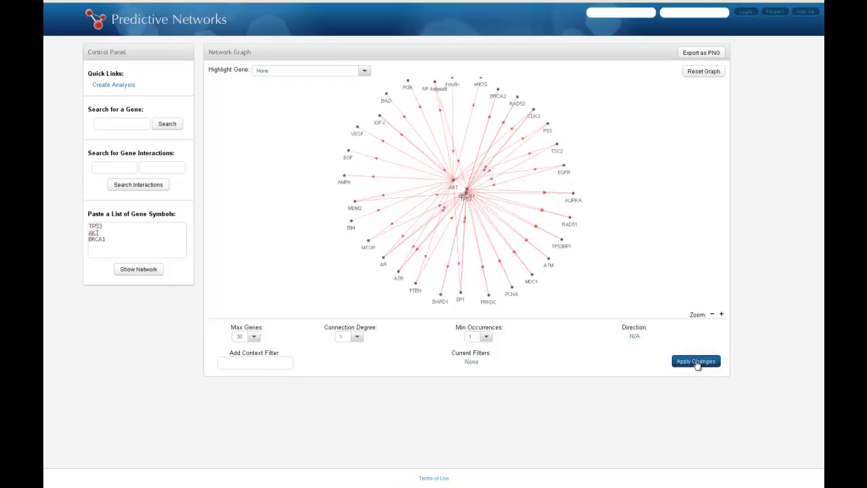
pyautogui.click(360, 71)
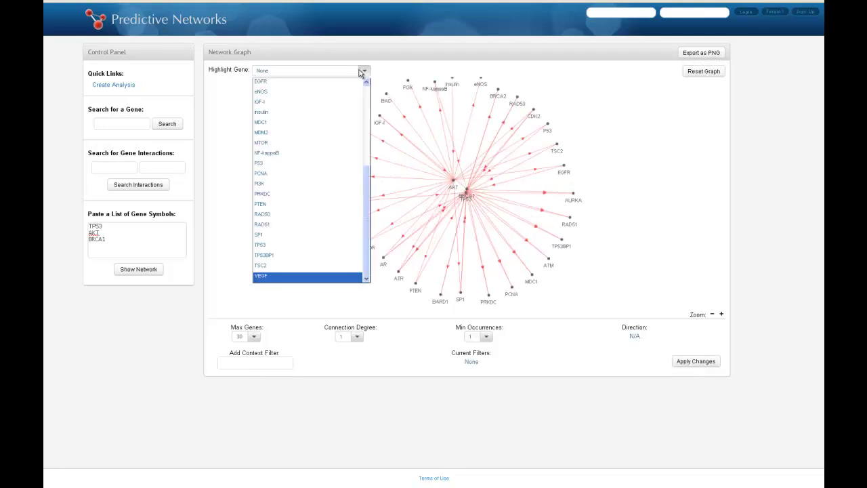
pyautogui.scroll(6, 337, 98)
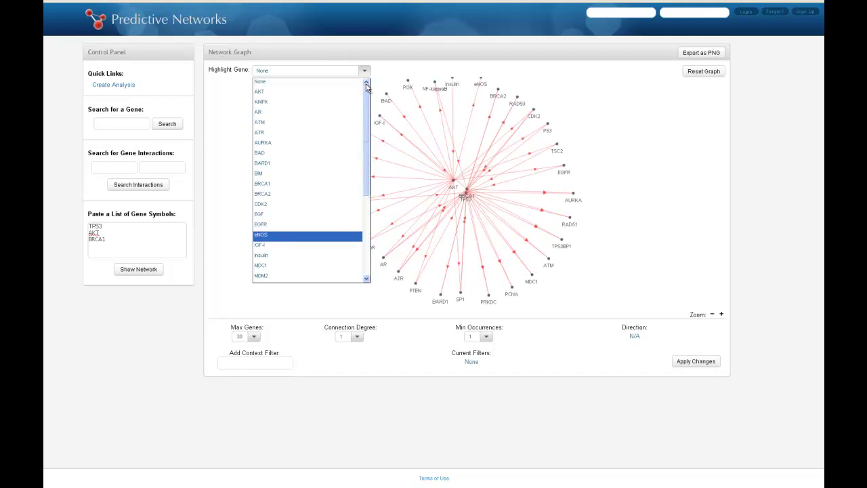
pyautogui.click(338, 92)
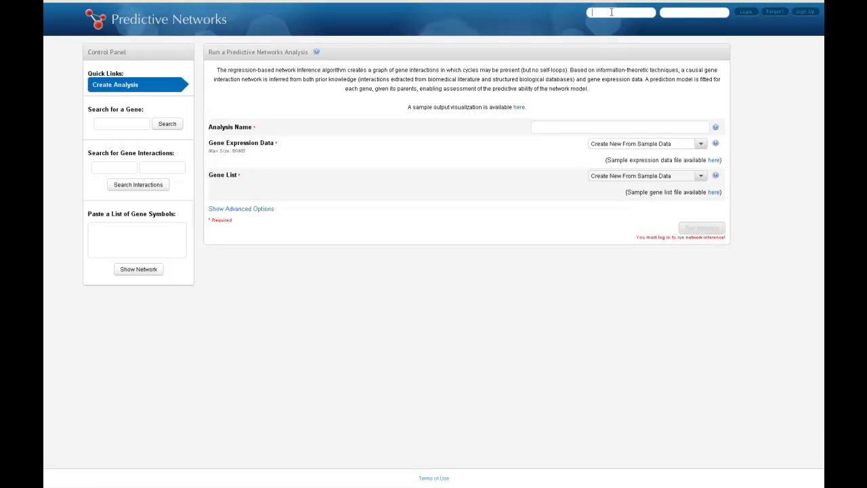
# Log in with the account username and password, then go to My Page.
pyautogui.press('Tab')
pyautogui.write('•••••••••')
pyautogui.press('Return')
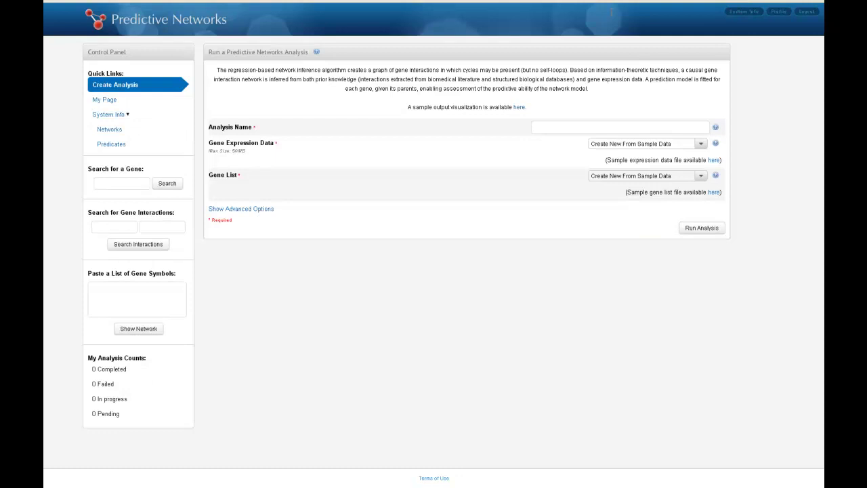
pyautogui.click(99, 101)
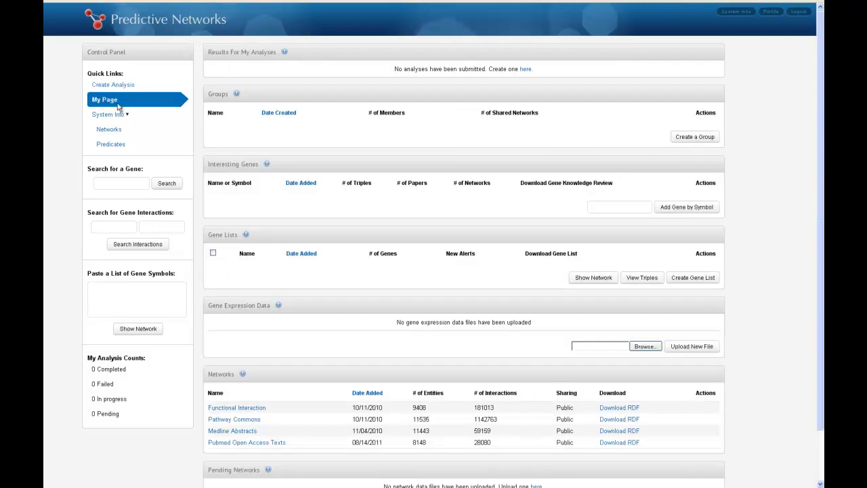
# Create a new gene list named PI3K by uploading the PI3K text file.
pyautogui.click(696, 283)
pyautogui.click(283, 297)
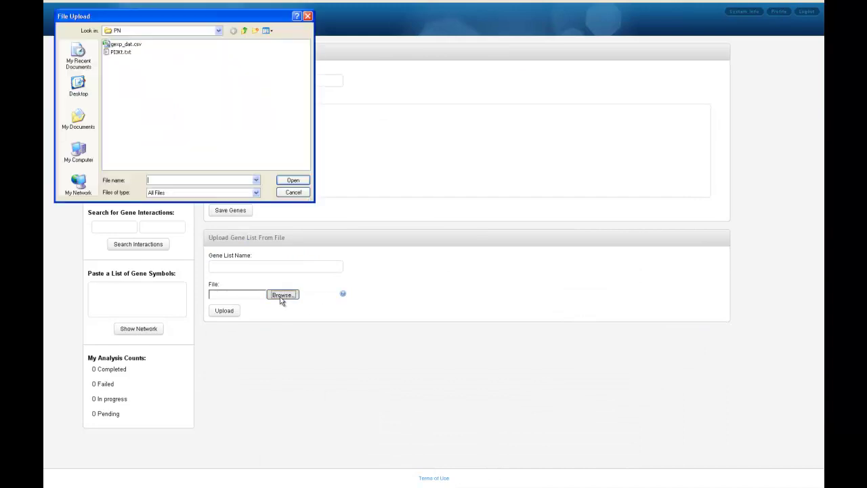
pyautogui.click(119, 52)
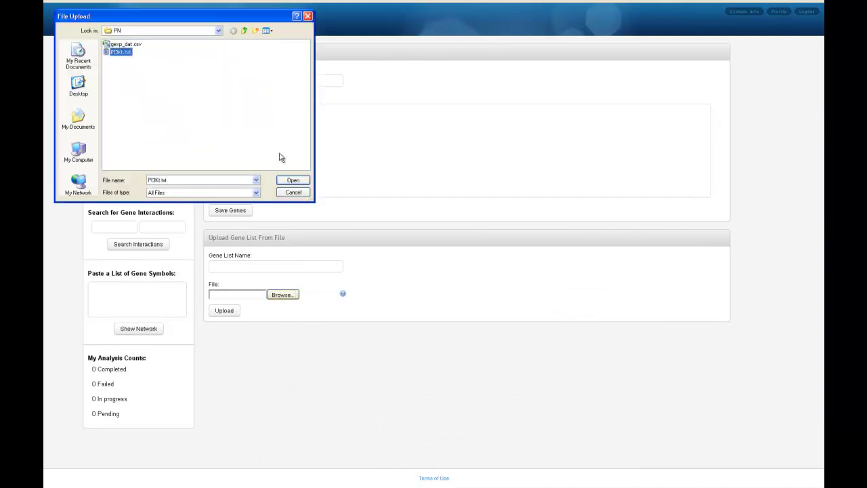
pyautogui.click(293, 180)
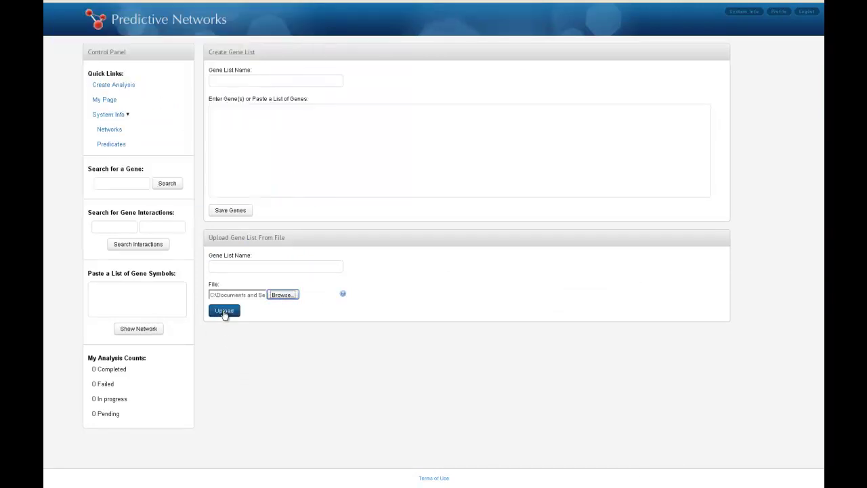
pyautogui.click(233, 267)
pyautogui.write('PI3K')
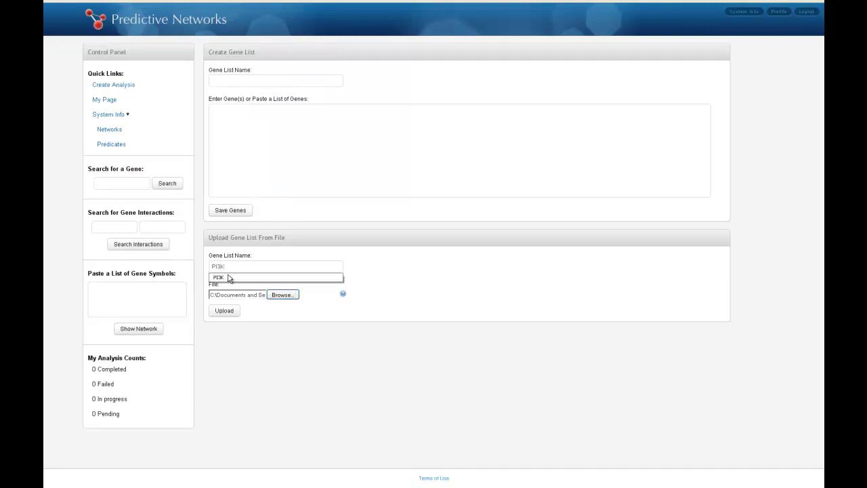
pyautogui.click(229, 277)
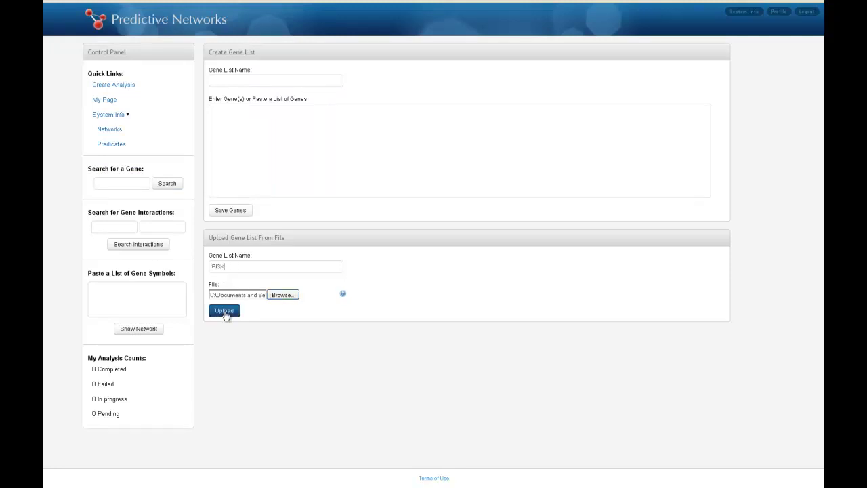
pyautogui.click(224, 314)
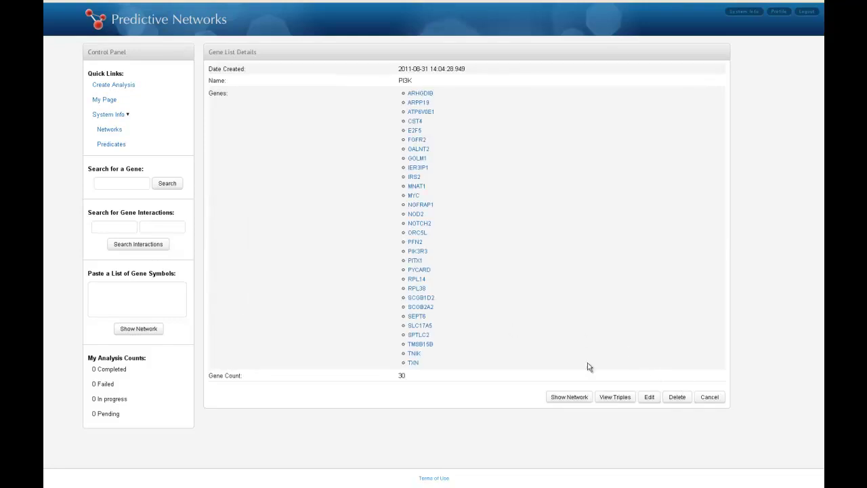
# Upload gexp_dat.csv as gene expression data from My Page.
pyautogui.click(107, 101)
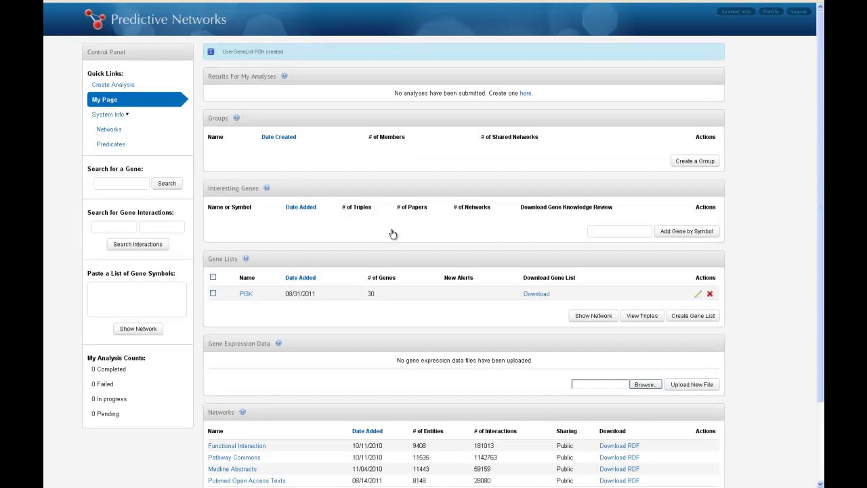
pyautogui.scroll(-2, 391, 232)
pyautogui.click(643, 332)
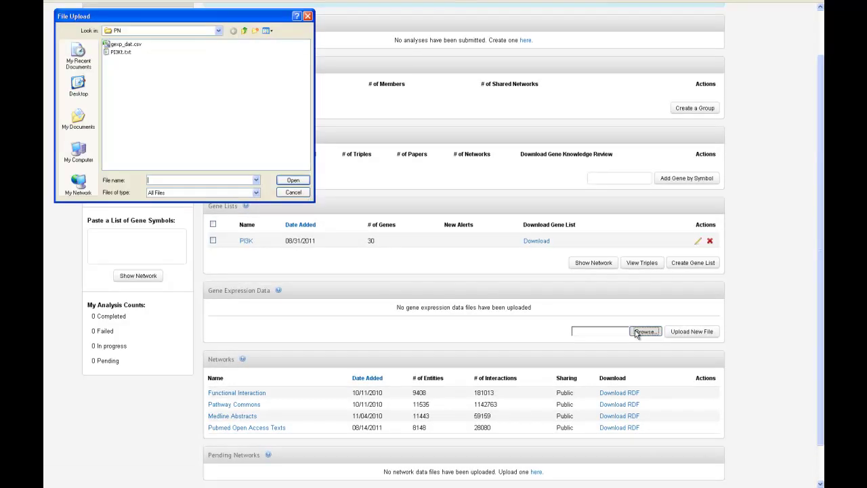
pyautogui.click(124, 44)
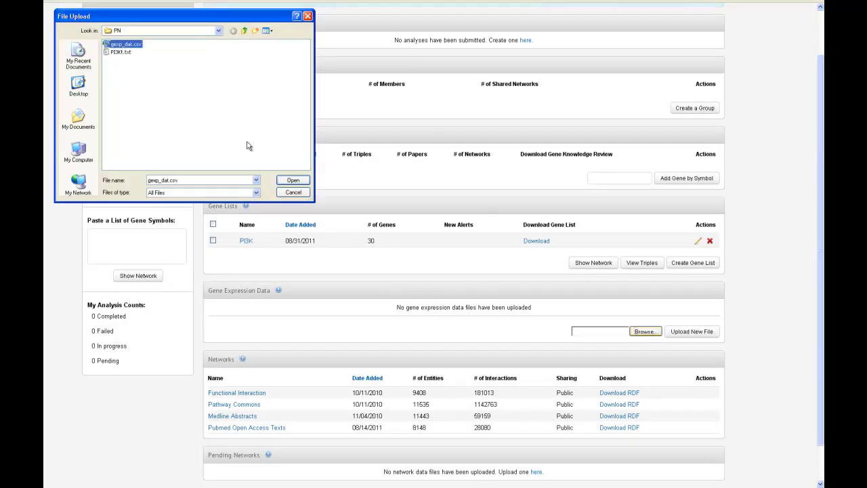
pyautogui.click(287, 180)
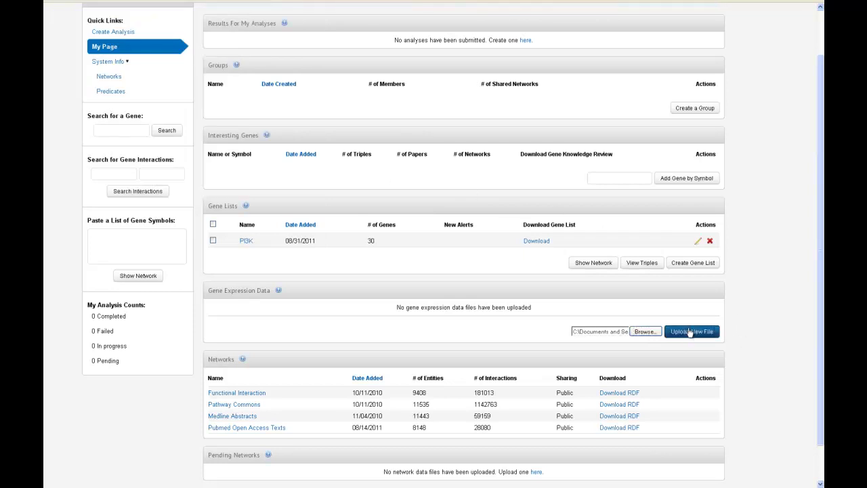
pyautogui.click(690, 332)
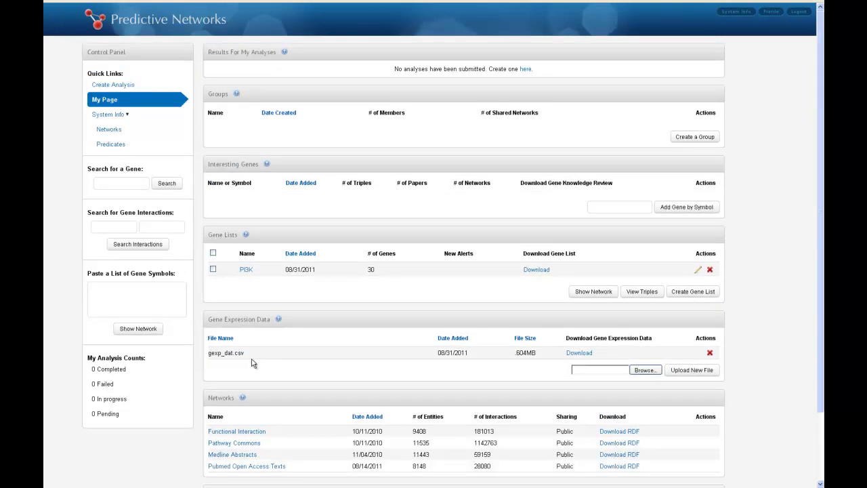
# Run a new analysis named PI3K using existing data gexp_dat.csv and the existing PI3K gene list.
pyautogui.click(118, 85)
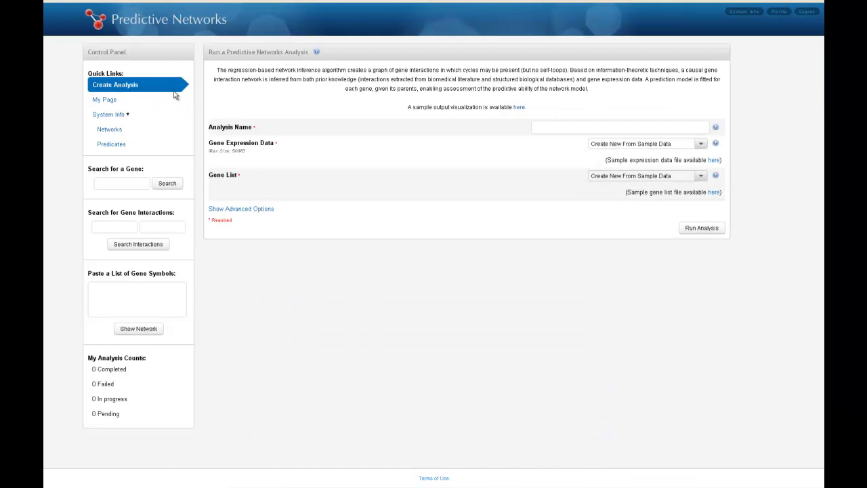
pyautogui.write('PI3K')
pyautogui.click(648, 145)
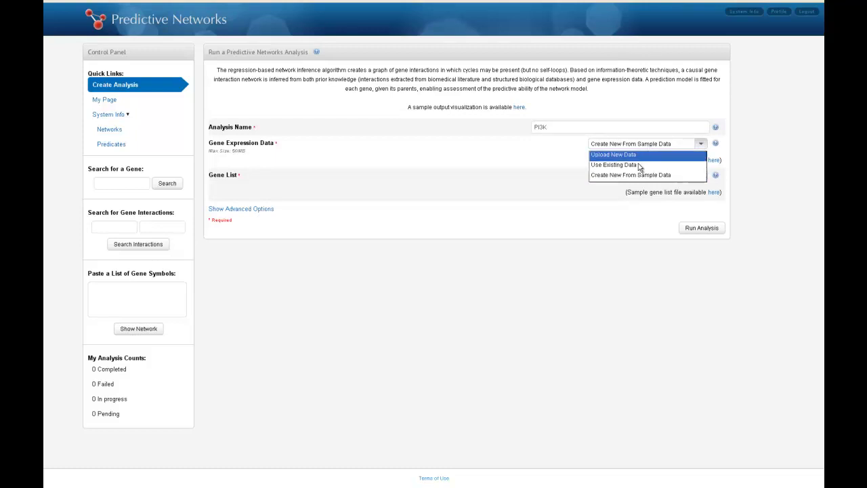
pyautogui.click(640, 165)
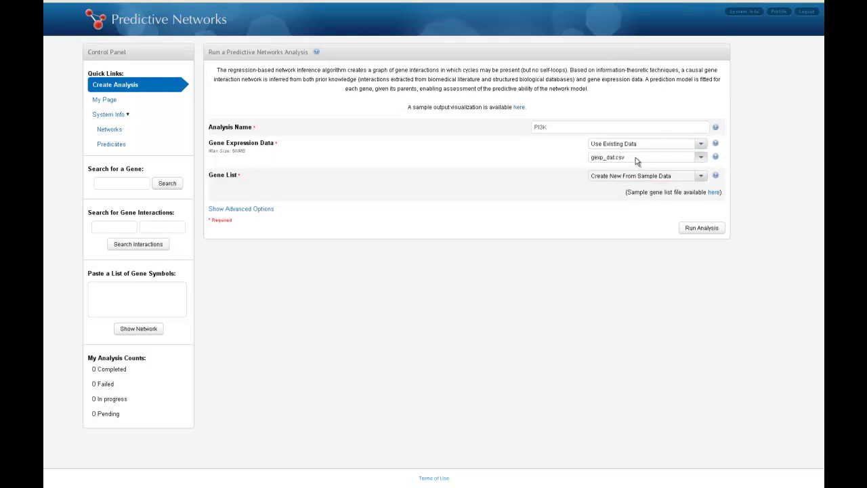
pyautogui.click(639, 177)
pyautogui.click(629, 198)
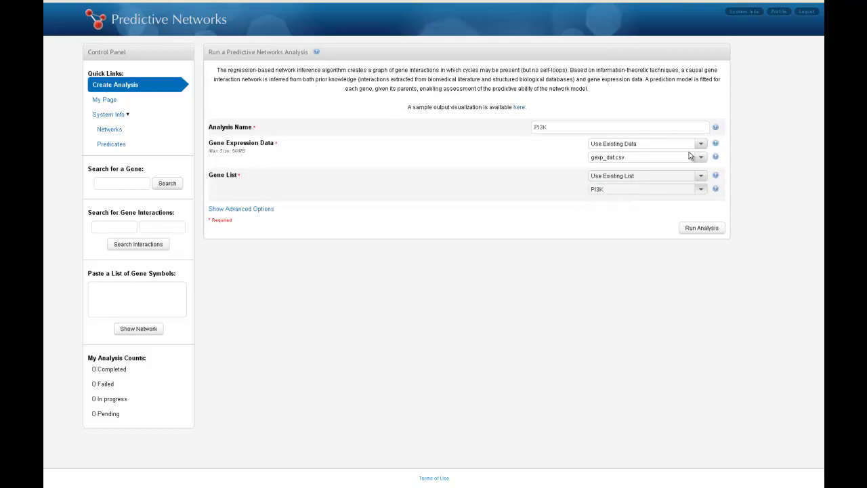
pyautogui.click(224, 209)
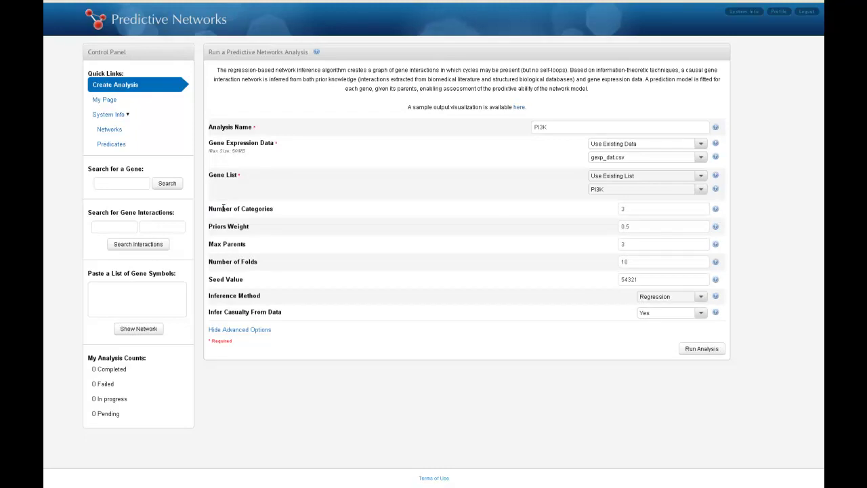
pyautogui.click(692, 350)
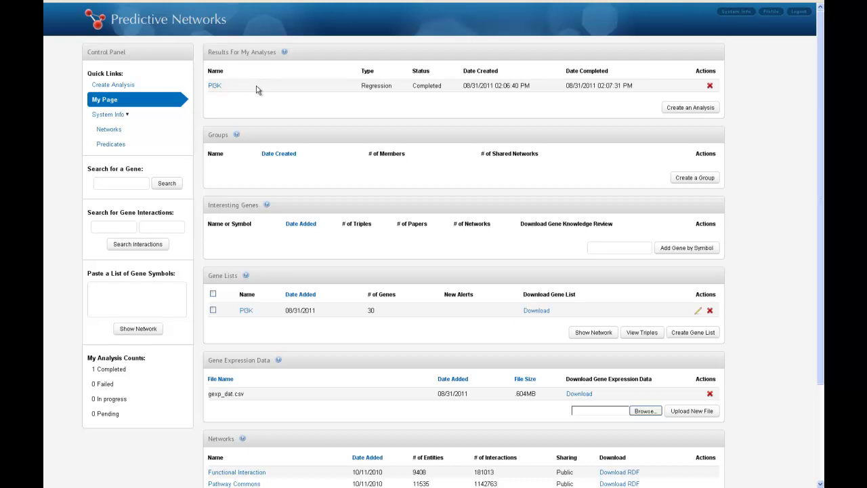
# Open the PI3K analysis and view its output as a network with heatmap.
pyautogui.click(214, 86)
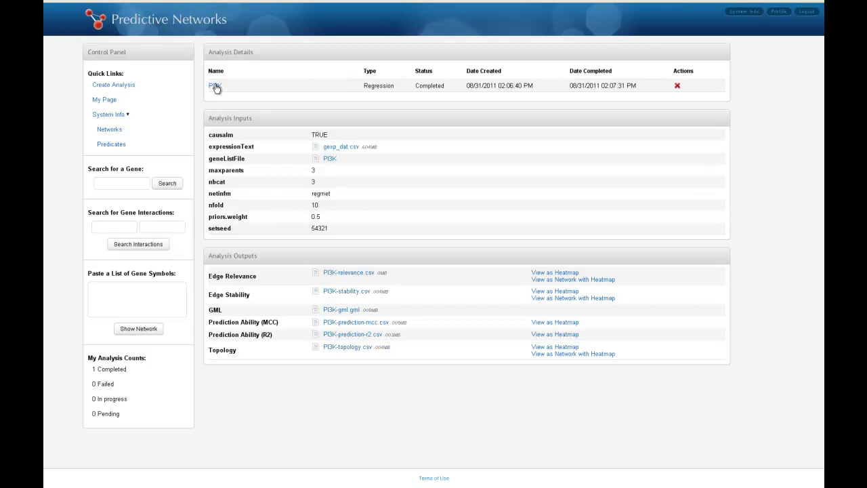
pyautogui.click(568, 354)
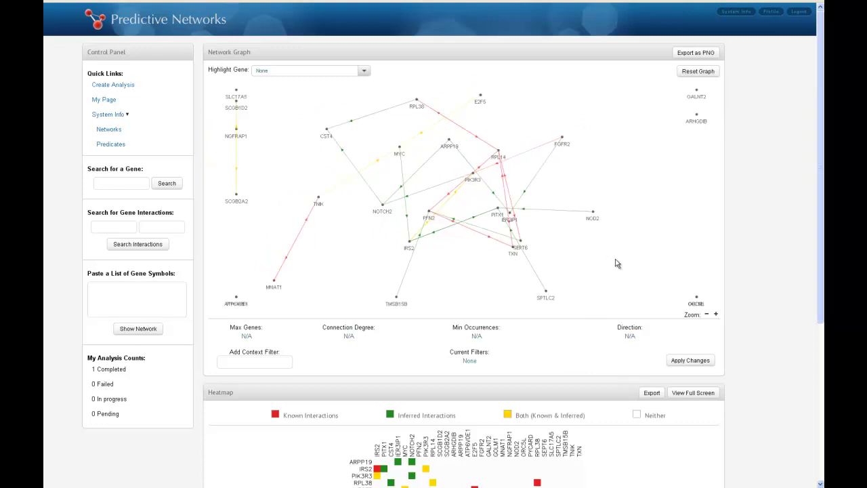
# Move the PFN2 node, scroll down to the heatmap and back, then return to My Page.
pyautogui.moveTo(427, 217); pyautogui.dragTo(455, 259)
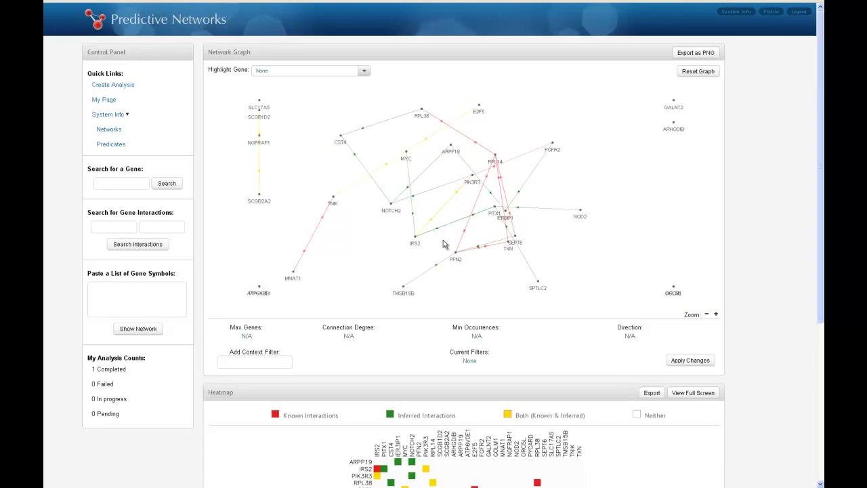
pyautogui.scroll(-2, 764, 369)
pyautogui.scroll(-5, 765, 370)
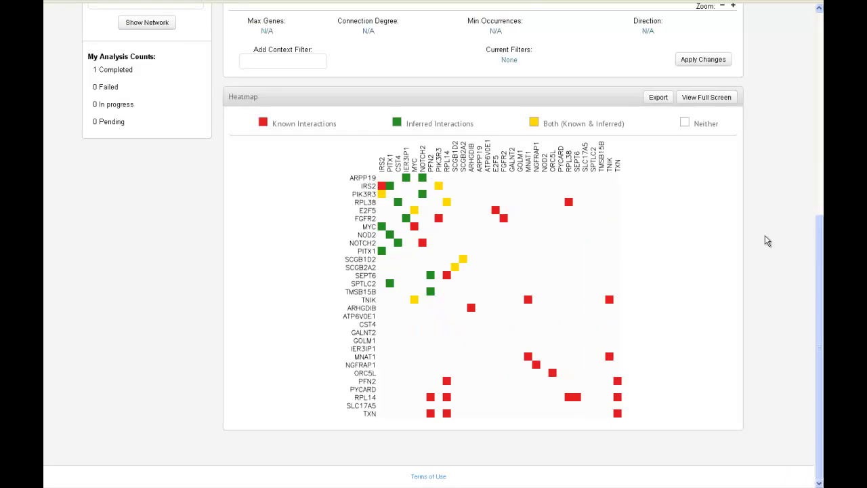
pyautogui.scroll(10, 765, 235)
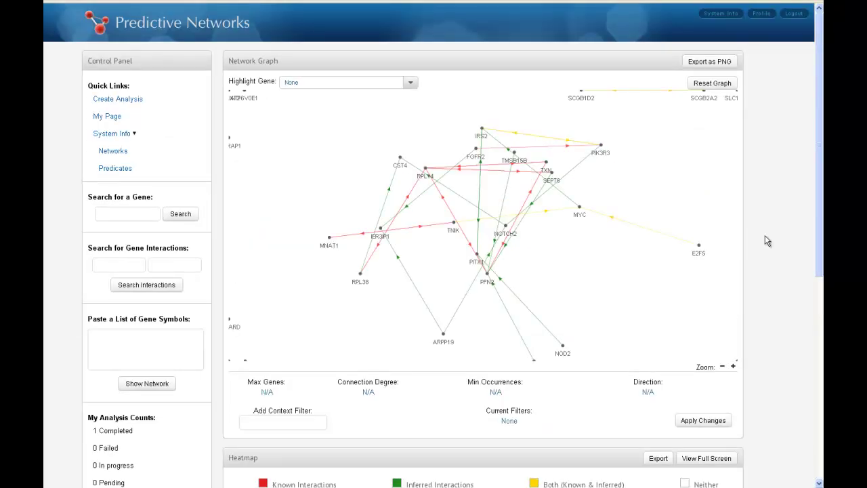
pyautogui.click(100, 121)
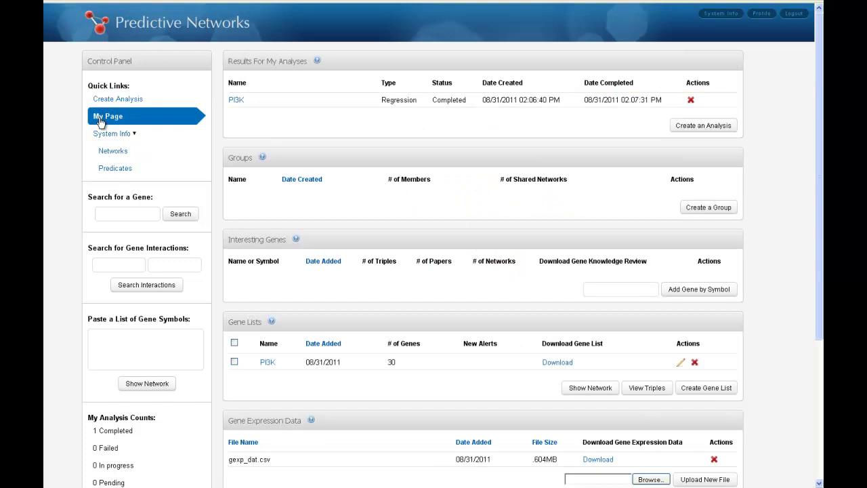
pyautogui.scroll(-5, 100, 121)
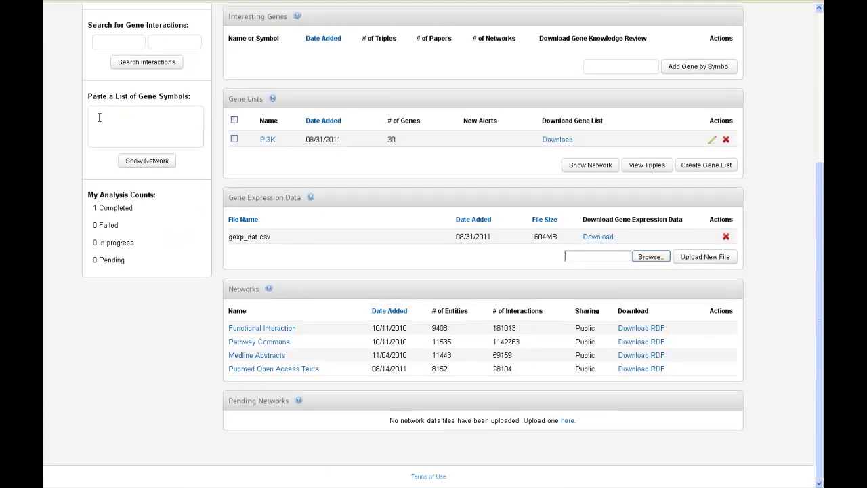